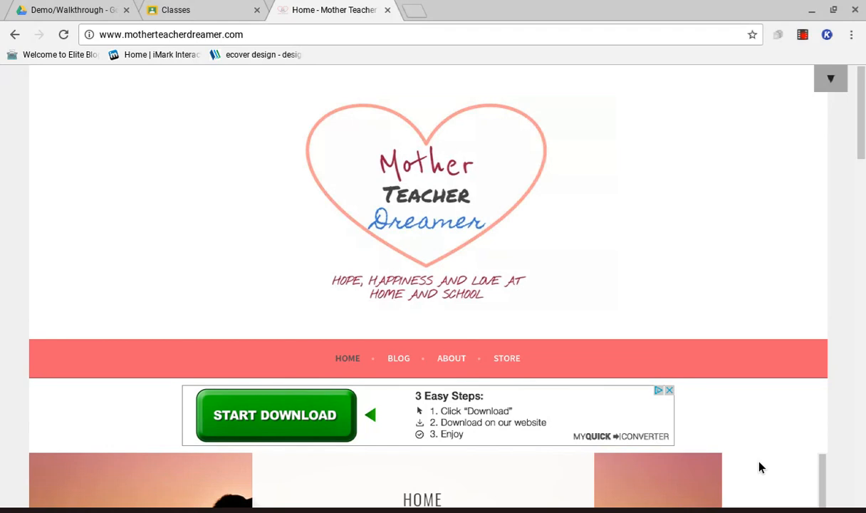
# Switch to Google Classroom, open the Mother Teacher Dreamer class and review its student roster, returning to the class stream
pyautogui.click(175, 13)
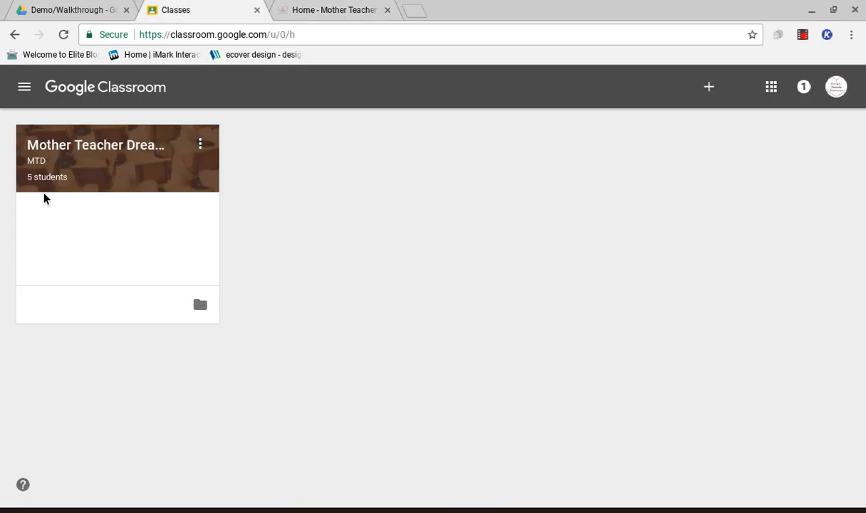
pyautogui.click(80, 148)
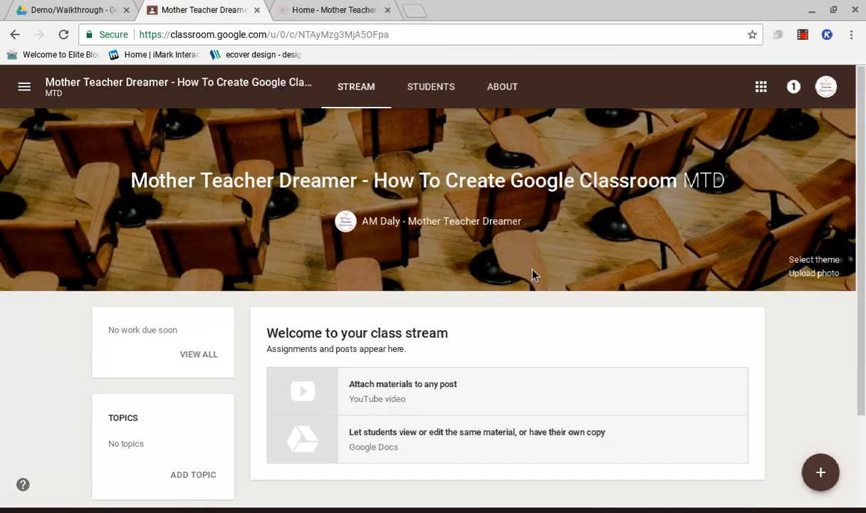
pyautogui.scroll(-1, 380, 364)
pyautogui.scroll(1, 381, 364)
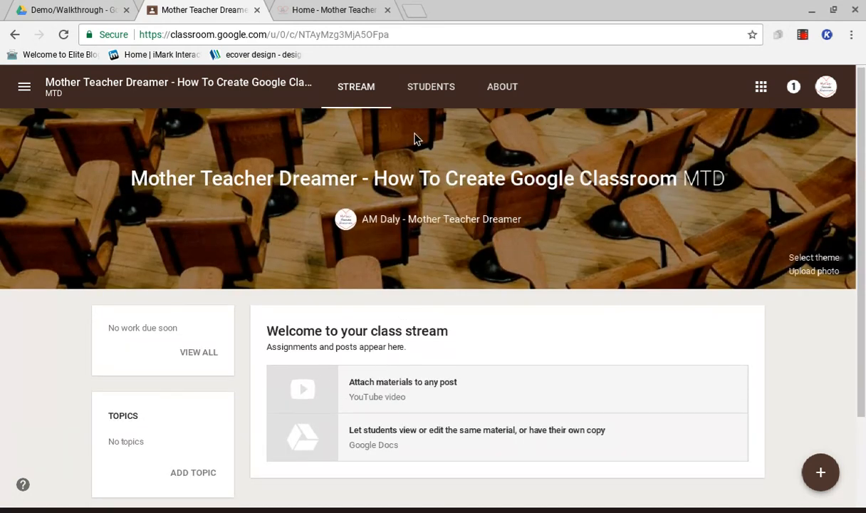
pyautogui.click(430, 91)
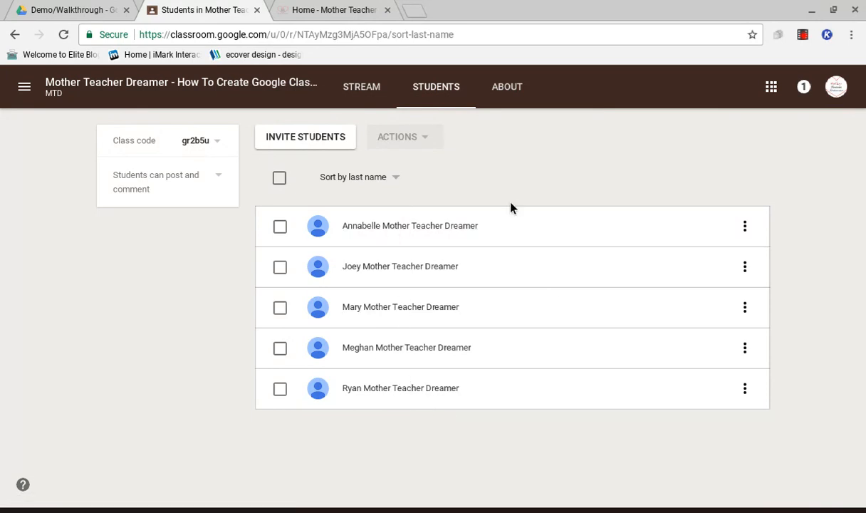
pyautogui.click(362, 91)
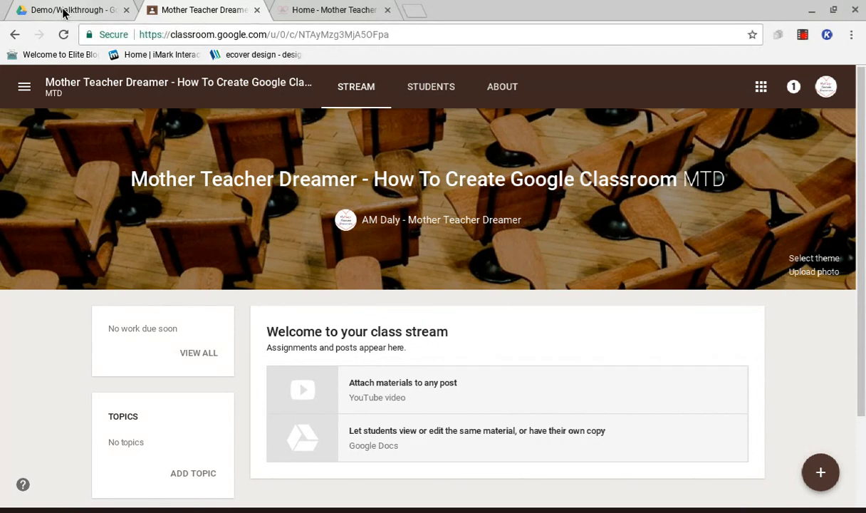
# Switch to Google Drive and create a folder named "Unit 1 - Getting to Know You" inside Demo/Walkthrough
pyautogui.click(41, 14)
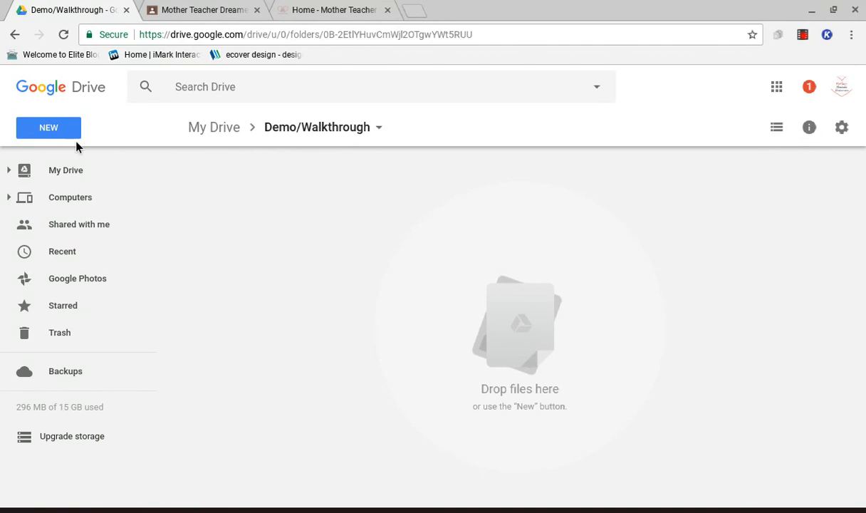
pyautogui.click(54, 135)
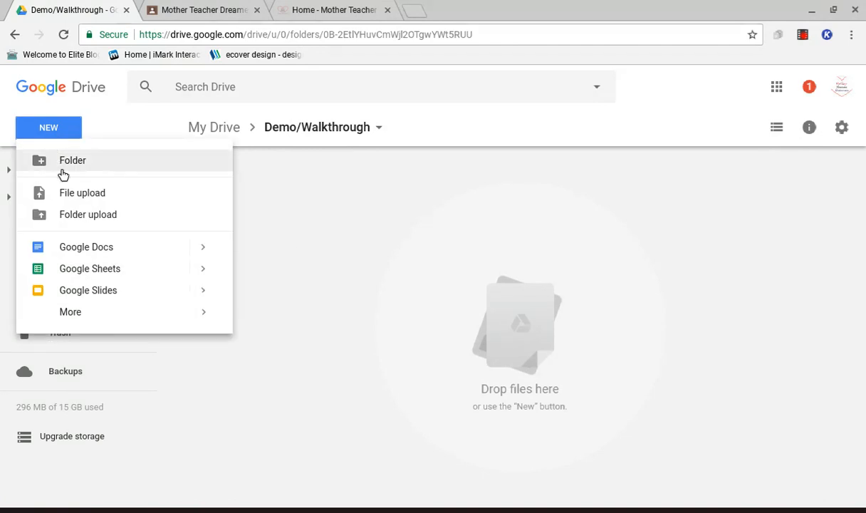
pyautogui.click(60, 164)
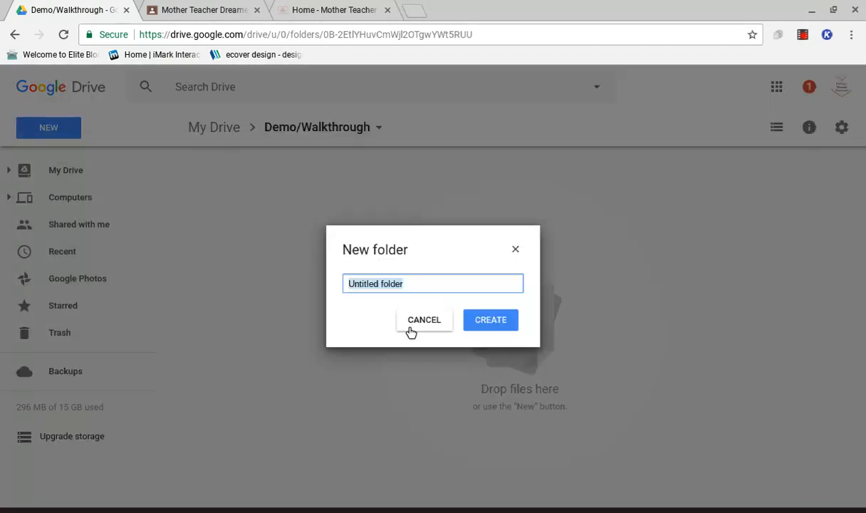
pyautogui.write('Unit 1 ')
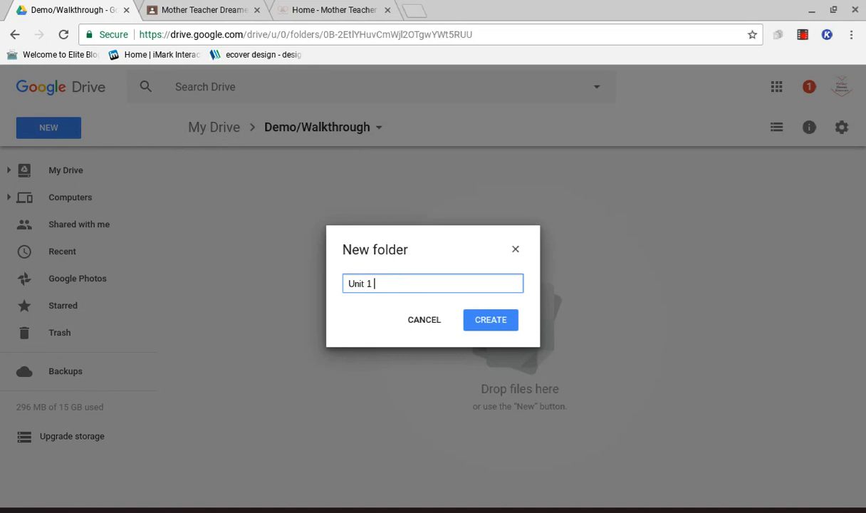
pyautogui.write('- Getting to Know you')
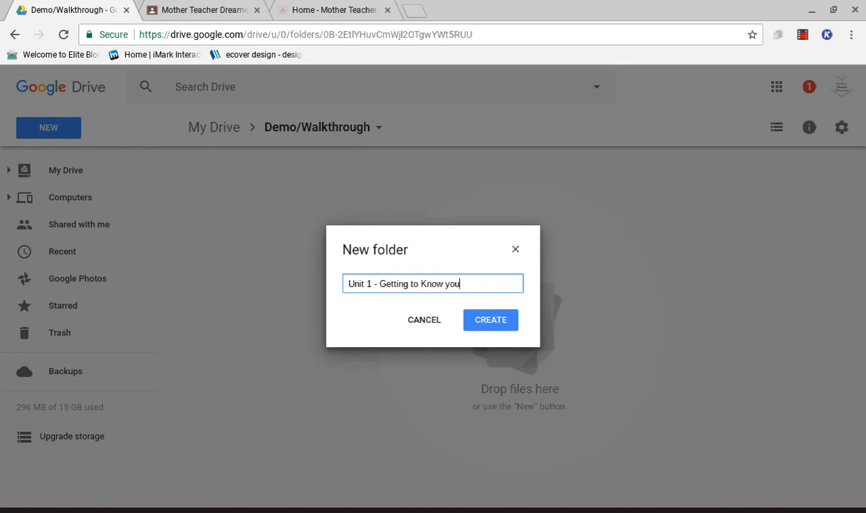
pyautogui.press('BackSpace')
pyautogui.press('BackSpace')
pyautogui.write('You')
pyautogui.click(497, 322)
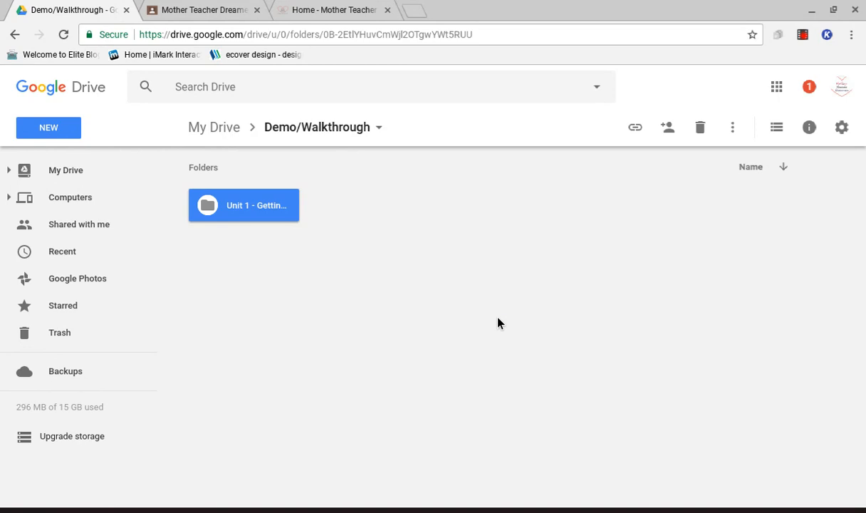
# Create a Google Docs document inside the Unit 1 folder and title it "Hello There!"
pyautogui.doubleClick(261, 207)
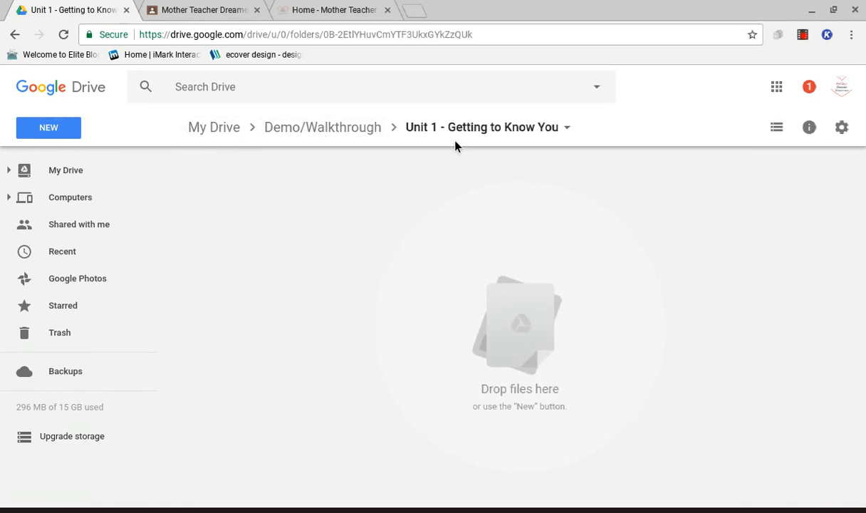
pyautogui.click(55, 135)
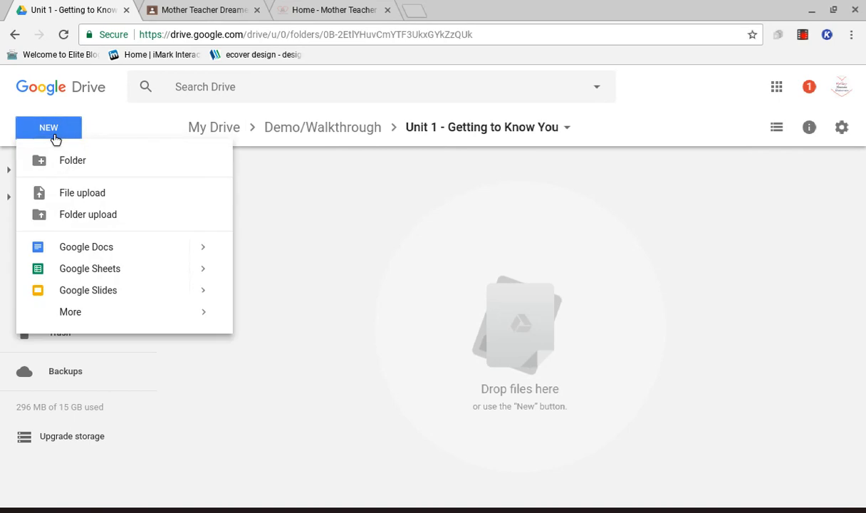
pyautogui.click(102, 254)
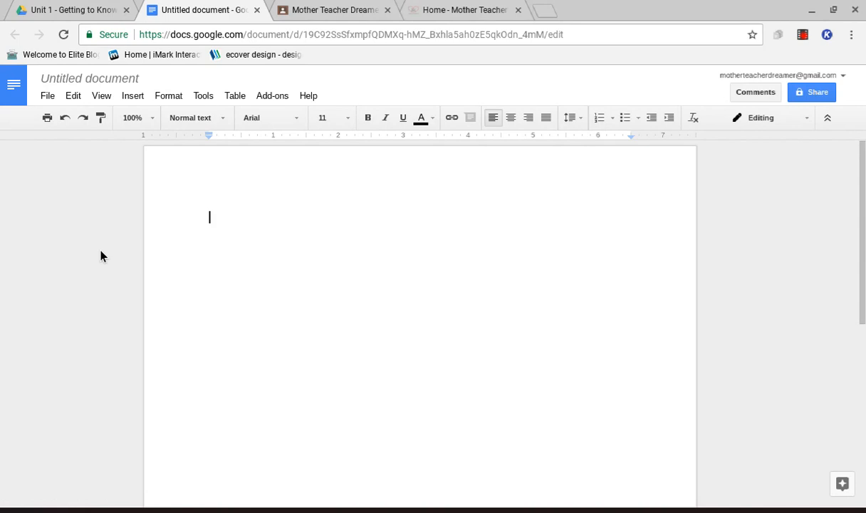
pyautogui.click(101, 79)
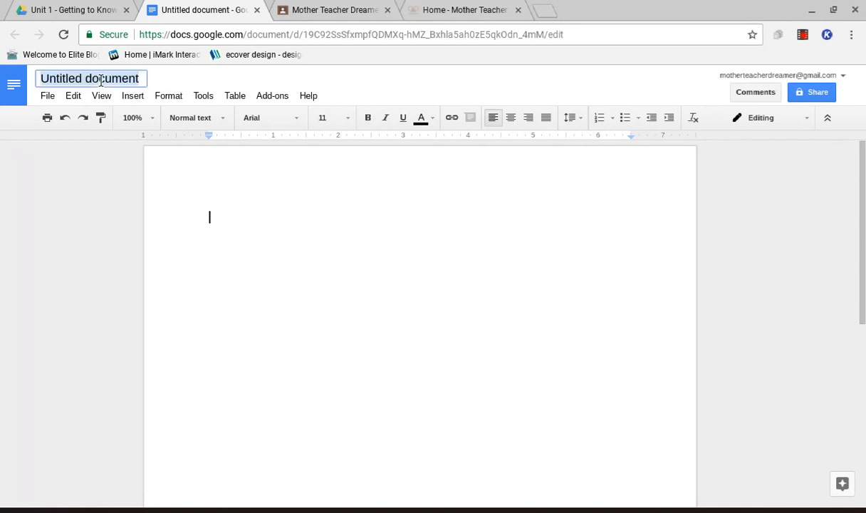
pyautogui.write('Hello There')
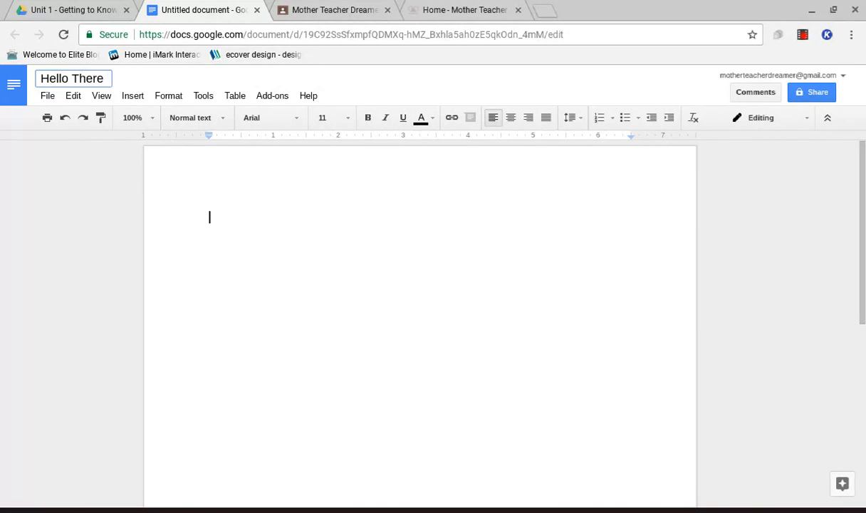
pyautogui.write('!')
# Write the greeting line "Hello There!!" at the start of the document body
pyautogui.click(233, 201)
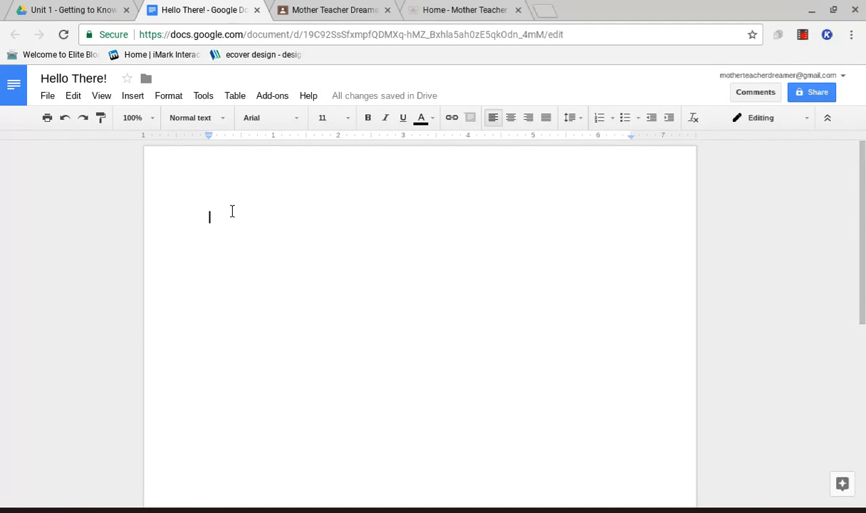
pyautogui.write('Hell')
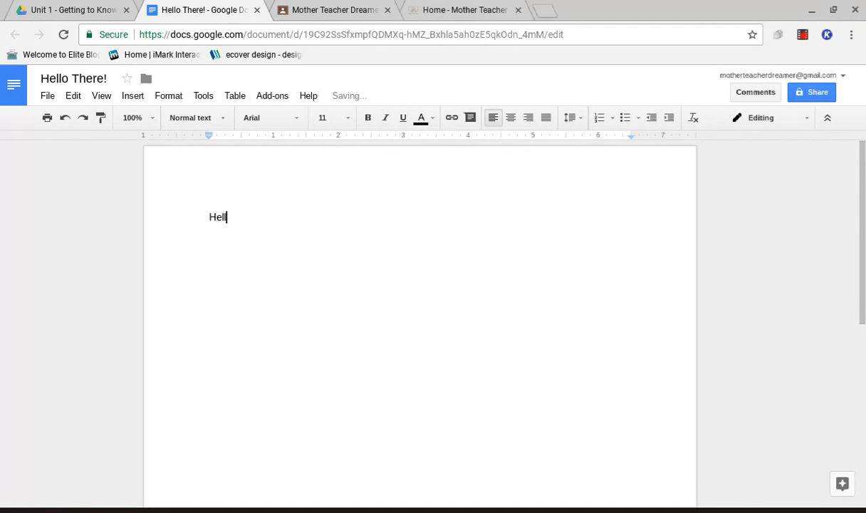
pyautogui.write('o There!!')
pyautogui.press('Return')
# Add a paragraph reading "I would like to get to know you a little better. Please tell me some important facts about you."
pyautogui.write('I would like to get to knowy ou a')
pyautogui.press('BackSpace')
pyautogui.press('BackSpace')
pyautogui.press('BackSpace')
pyautogui.press('BackSpace')
pyautogui.press('BackSpace')
pyautogui.press('BackSpace')
pyautogui.press('BackSpace')
pyautogui.write('you a little better.  Please tell me some importatt')
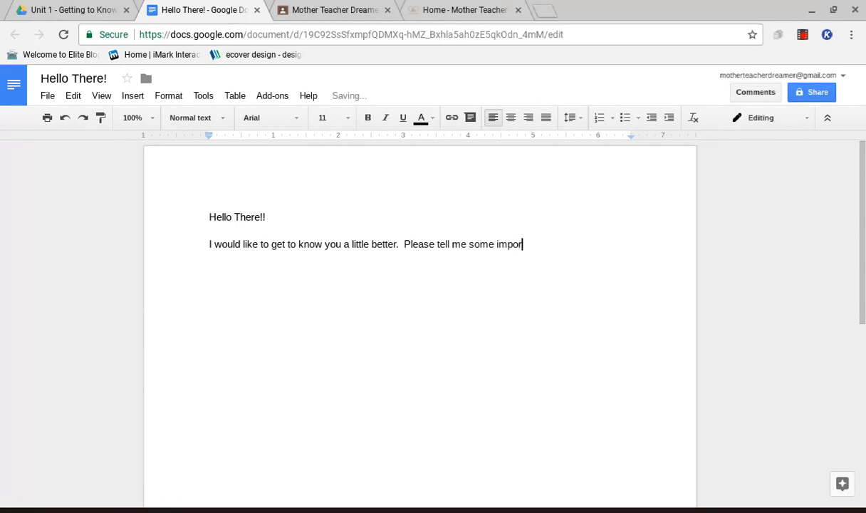
pyautogui.press('BackSpace')
pyautogui.press('BackSpace')
pyautogui.press('BackSpace')
pyautogui.write('nt a')
pyautogui.press('BackSpace')
pyautogui.write('facts about you.')
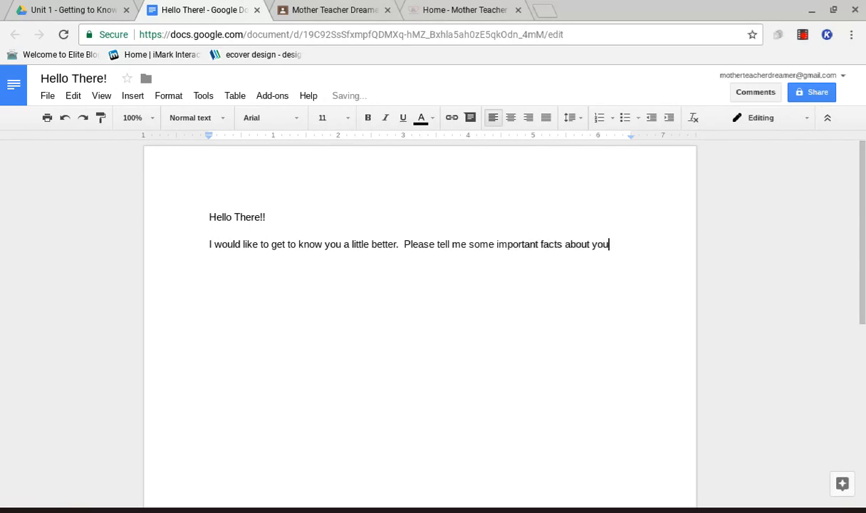
# Insert a one-cell table below the paragraph as an answer box and enlarge it with two extra blank lines
pyautogui.press('Return')
pyautogui.press('Return')
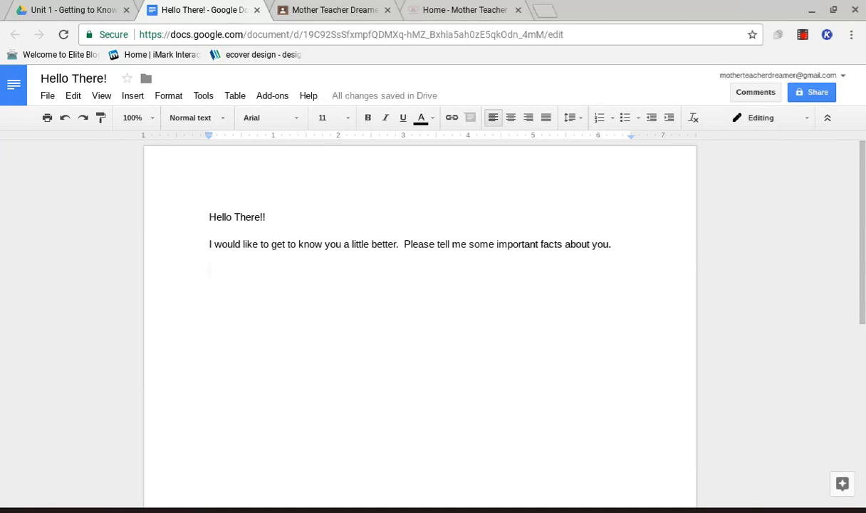
pyautogui.click(128, 95)
pyautogui.moveTo(187, 213)
pyautogui.click(286, 220)
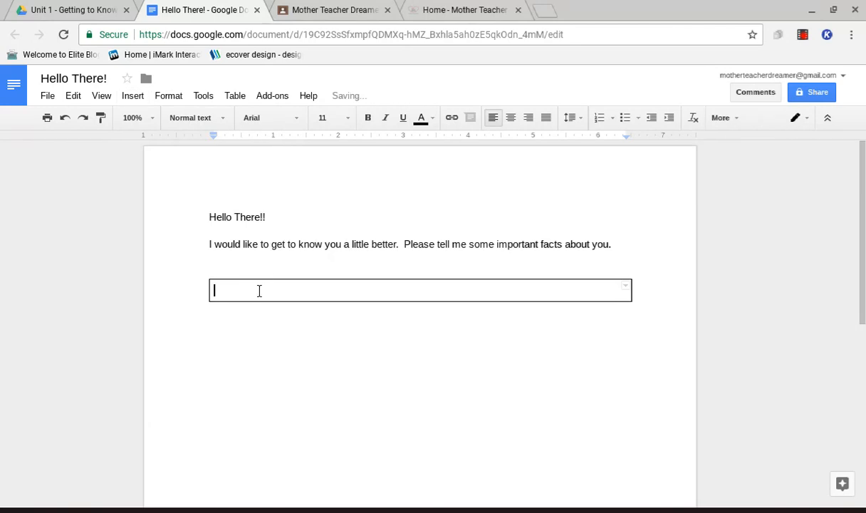
pyautogui.press('Return')
pyautogui.press('Return')
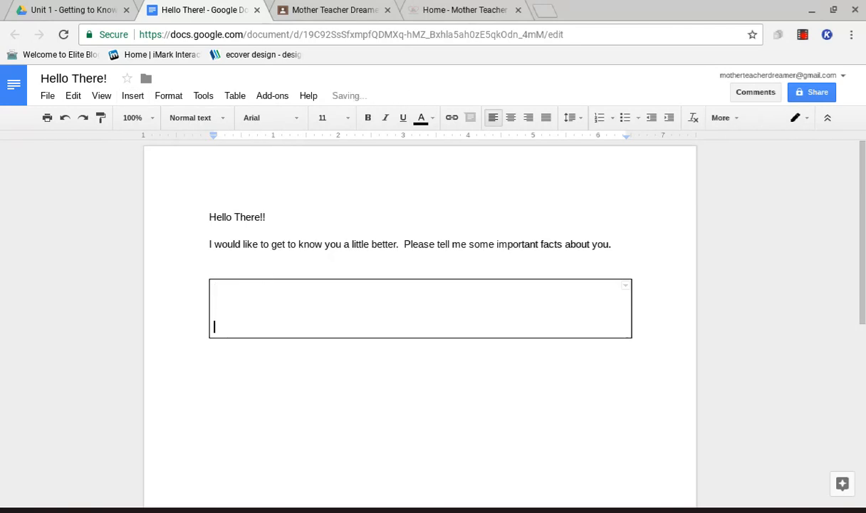
# Add the instruction "Please complete your answer in the space provided below." directly above the answer box
pyautogui.click(221, 270)
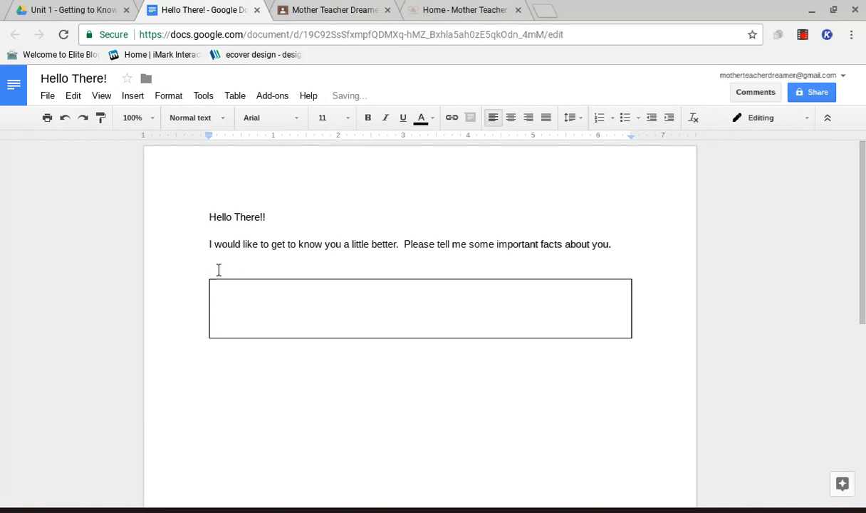
pyautogui.write('Please a')
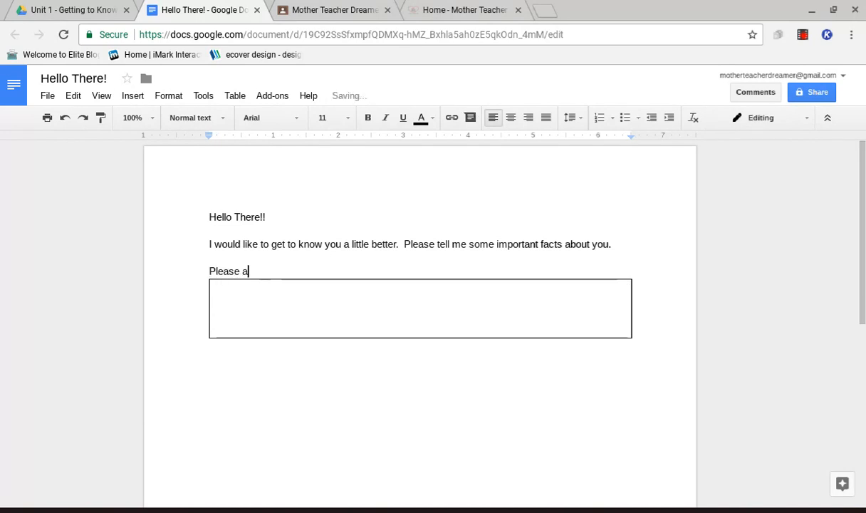
pyautogui.press('BackSpace')
pyautogui.write('complete ')
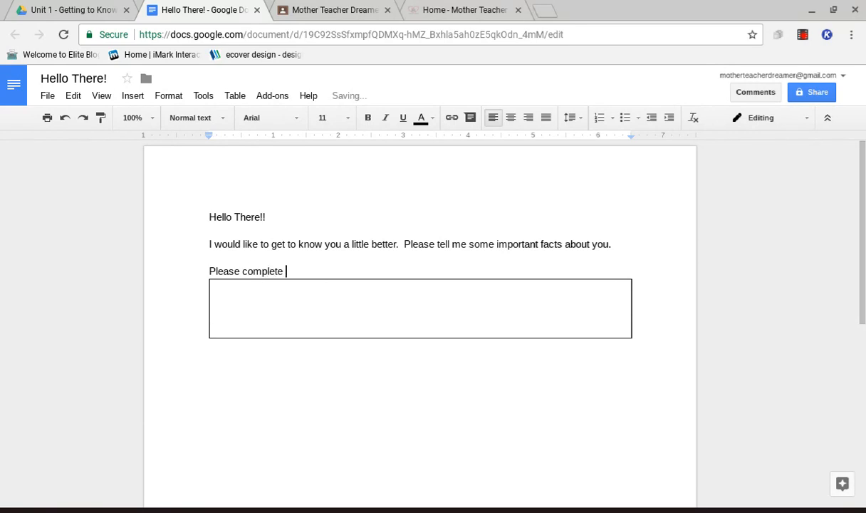
pyautogui.write('your answer in the sp')
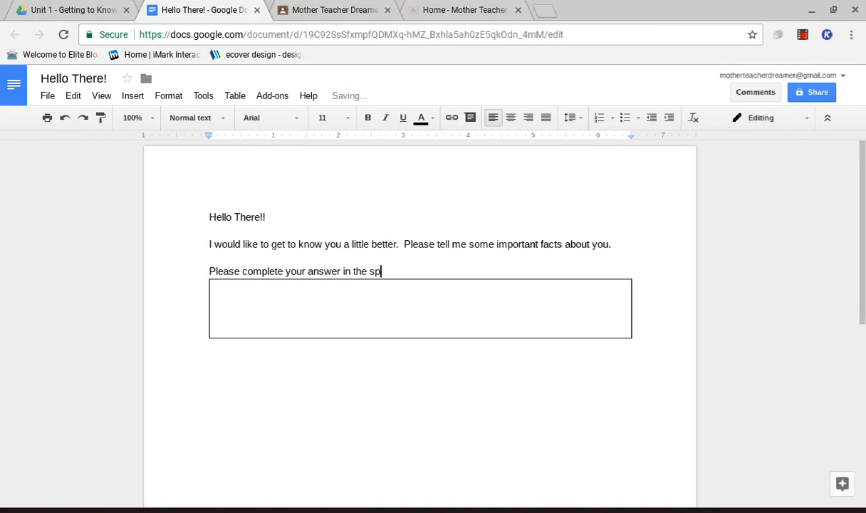
pyautogui.write('ace provided below.')
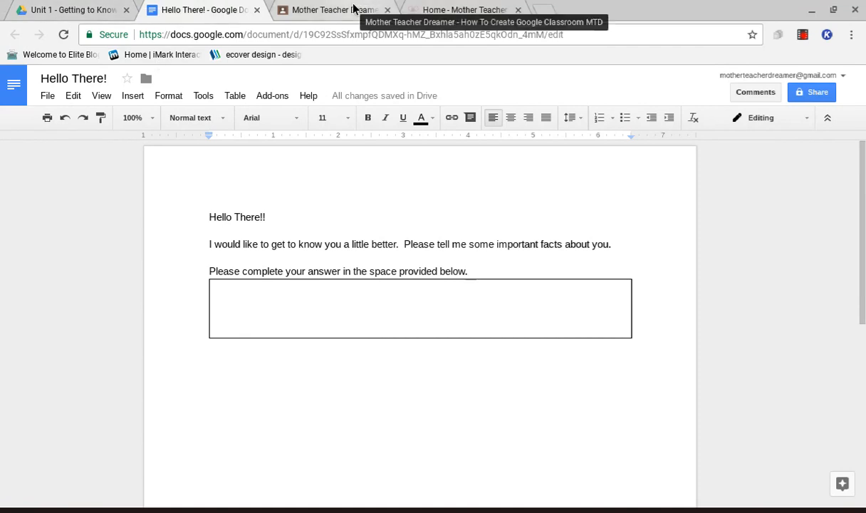
# Switch to Google Classroom and post the announcement "Welcome!! Thank you for joining my Google Classroom." to all students in the class stream
pyautogui.click(318, 10)
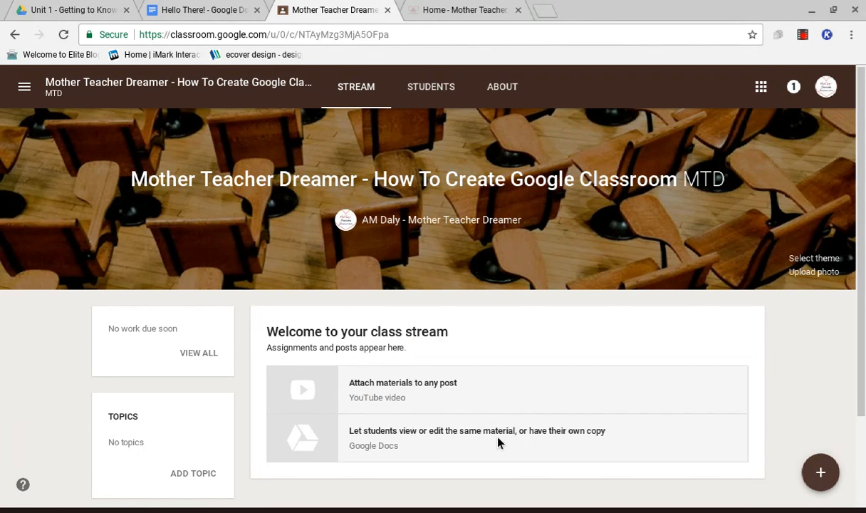
pyautogui.moveTo(819, 484)
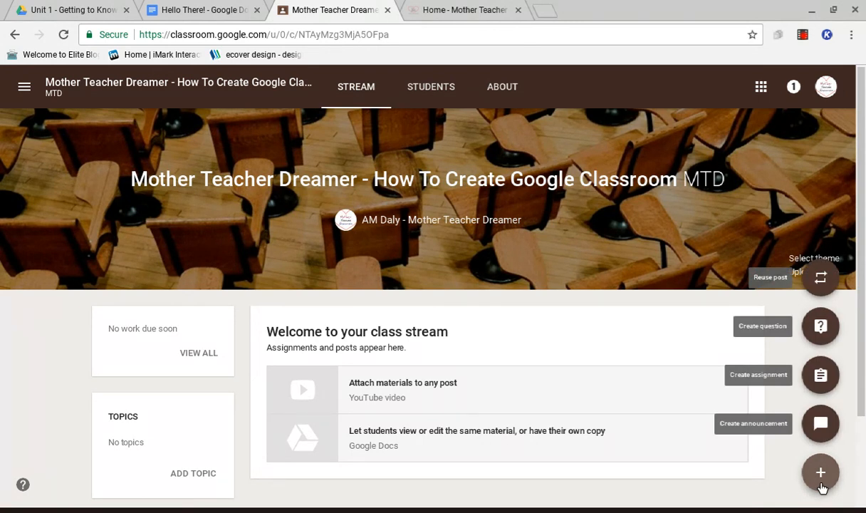
pyautogui.click(820, 422)
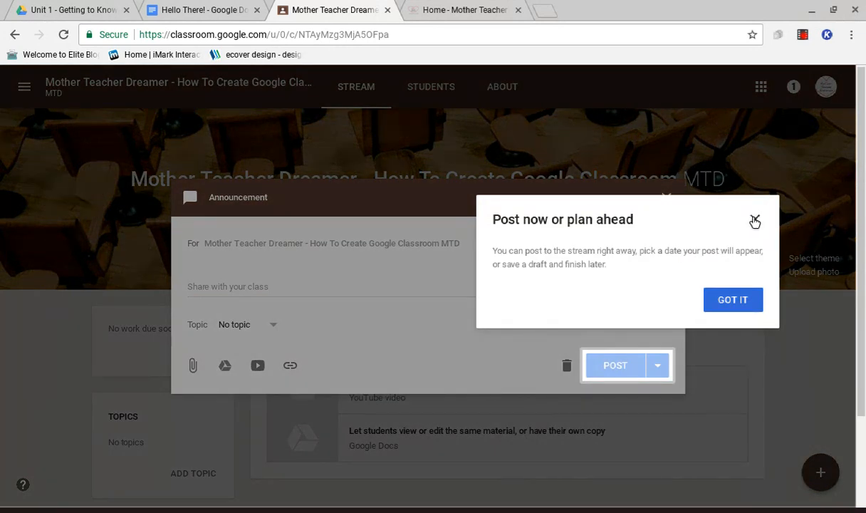
pyautogui.click(754, 221)
pyautogui.click(292, 289)
pyautogui.write('Welcom')
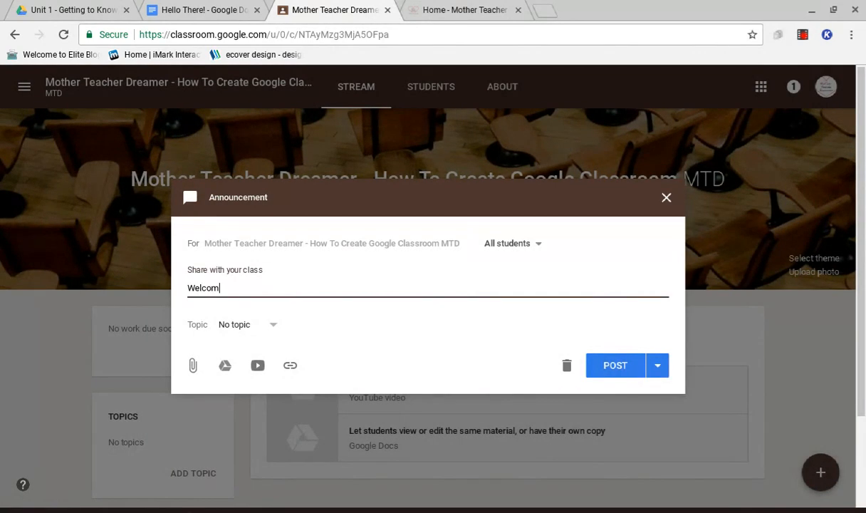
pyautogui.write('e!! Thankyou')
pyautogui.press('BackSpace')
pyautogui.press('BackSpace')
pyautogui.press('BackSpace')
pyautogui.press('BackSpace')
pyautogui.write('you for g')
pyautogui.press('BackSpace')
pyautogui.write('joini')
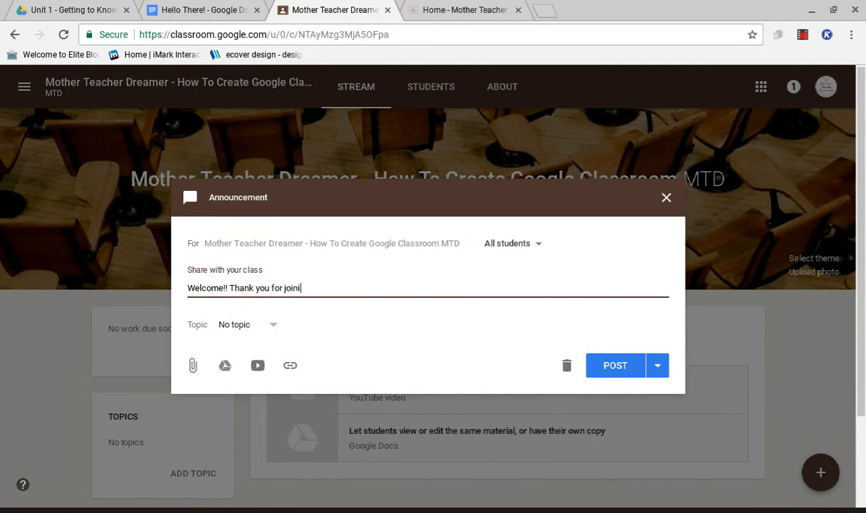
pyautogui.write('ng my Google Classroom.')
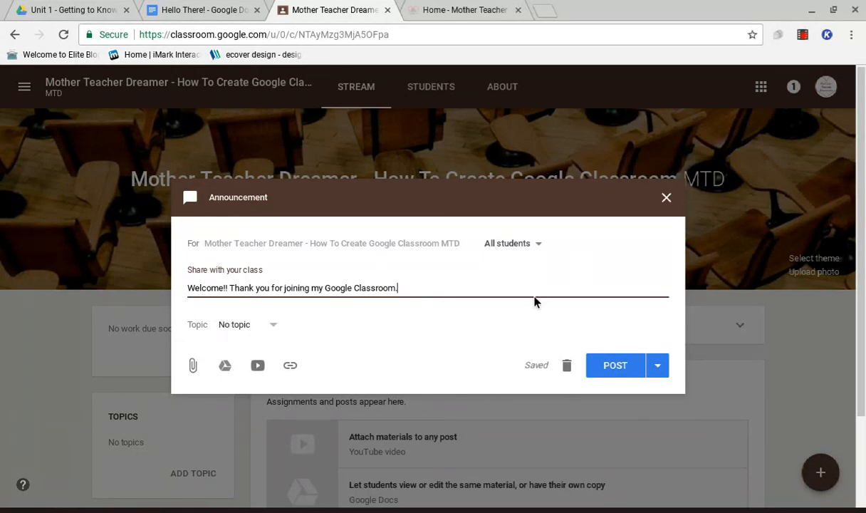
pyautogui.click(611, 373)
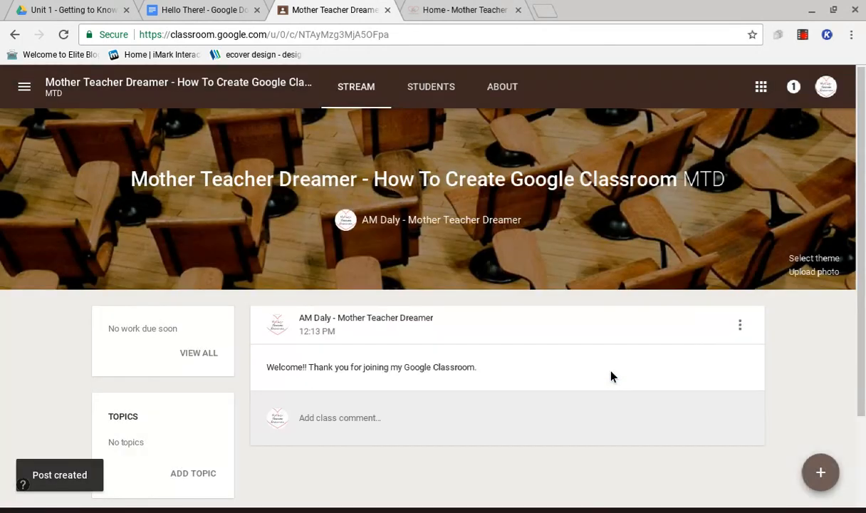
# Create a class assignment titled "Hello There Worksheet" with the instructions "Please complete our first assignment"
pyautogui.scroll(-1, 668, 401)
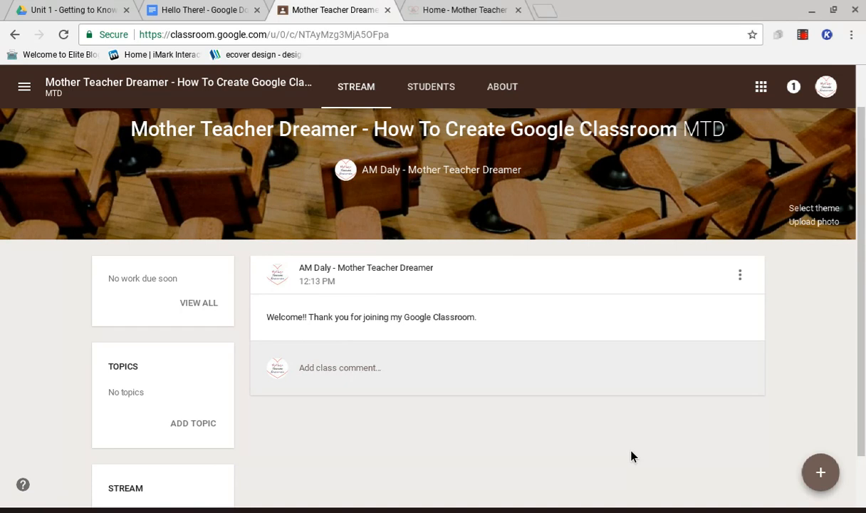
pyautogui.moveTo(828, 466)
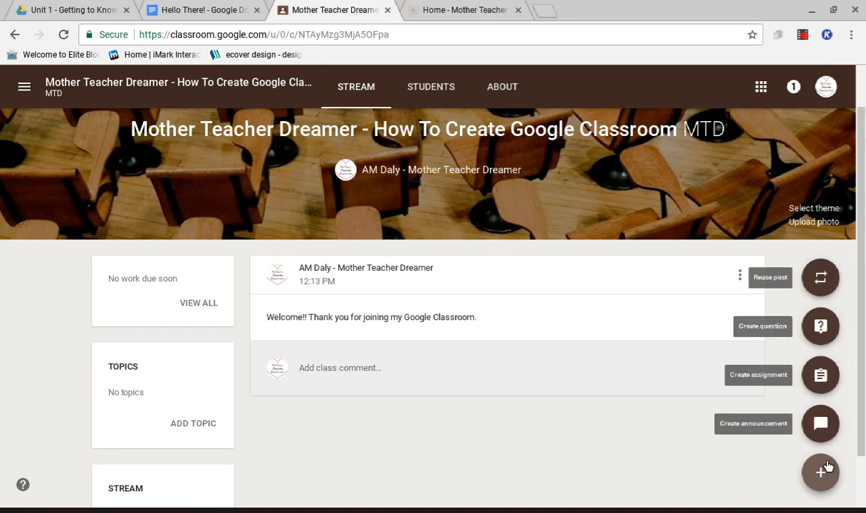
pyautogui.click(819, 376)
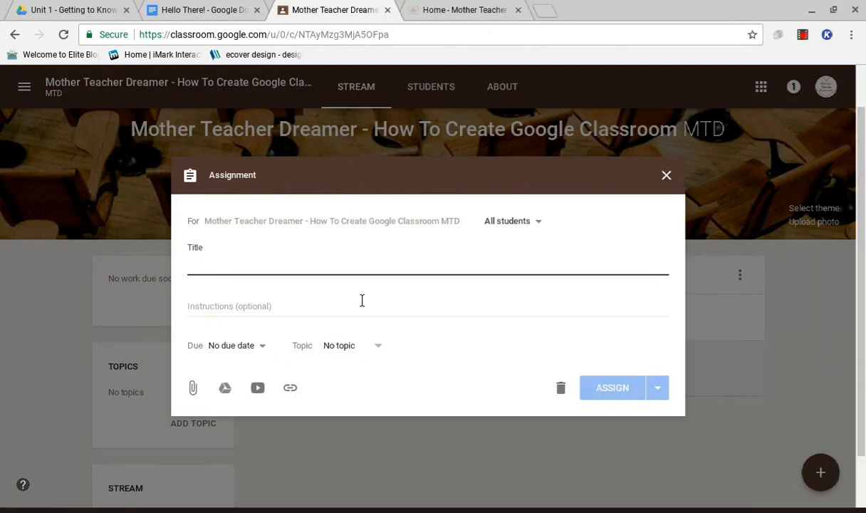
pyautogui.write('Hello There Worksheet')
pyautogui.click(323, 307)
pyautogui.write('Please complete ')
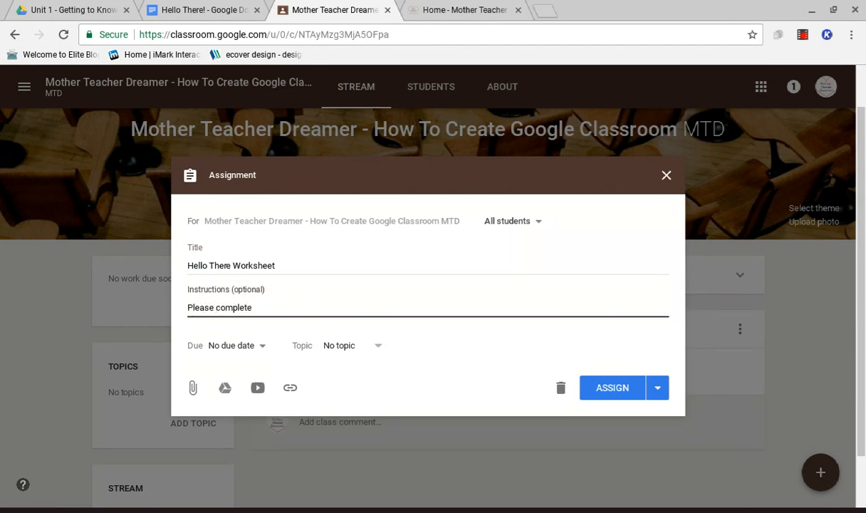
pyautogui.write('our first assignment')
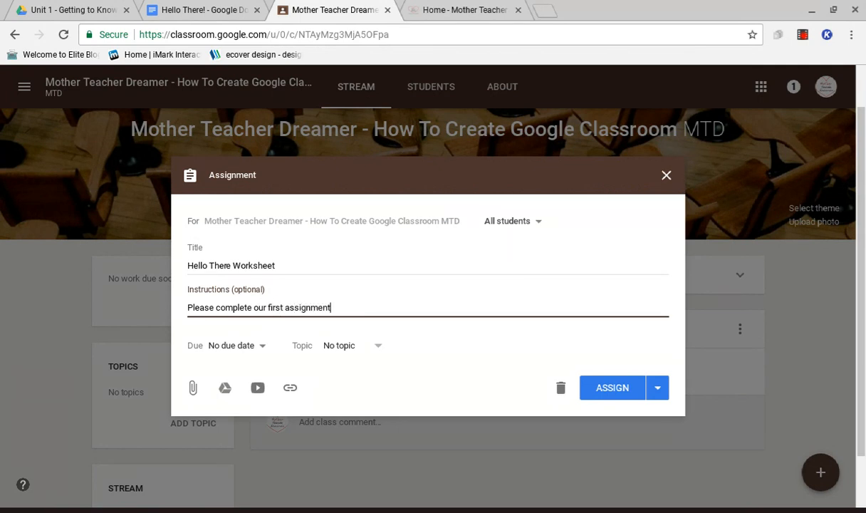
# Set the assignment's due date to Aug 18, 2017 and the due time to 2:30 PM
pyautogui.click(248, 353)
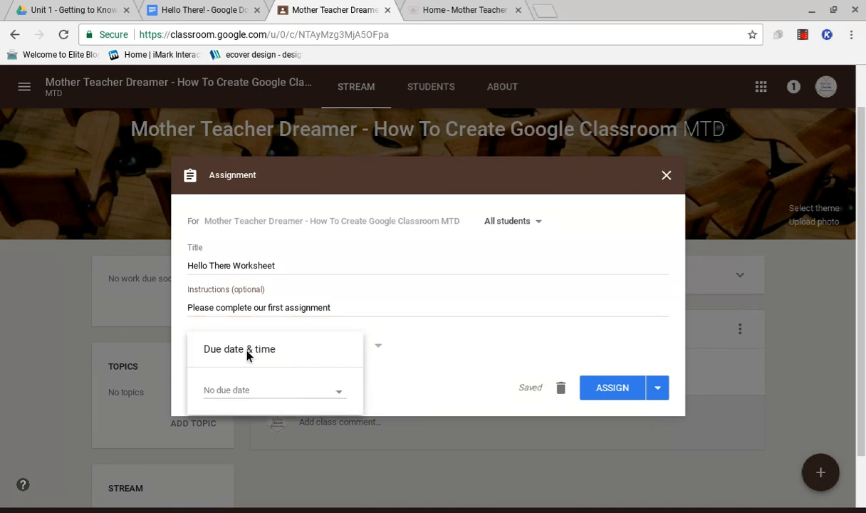
pyautogui.click(270, 385)
pyautogui.scroll(-1, 414, 320)
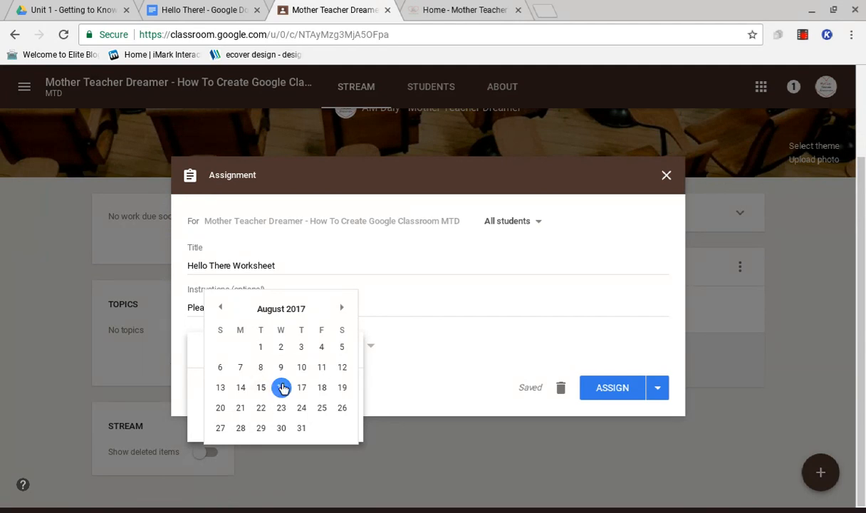
pyautogui.click(322, 388)
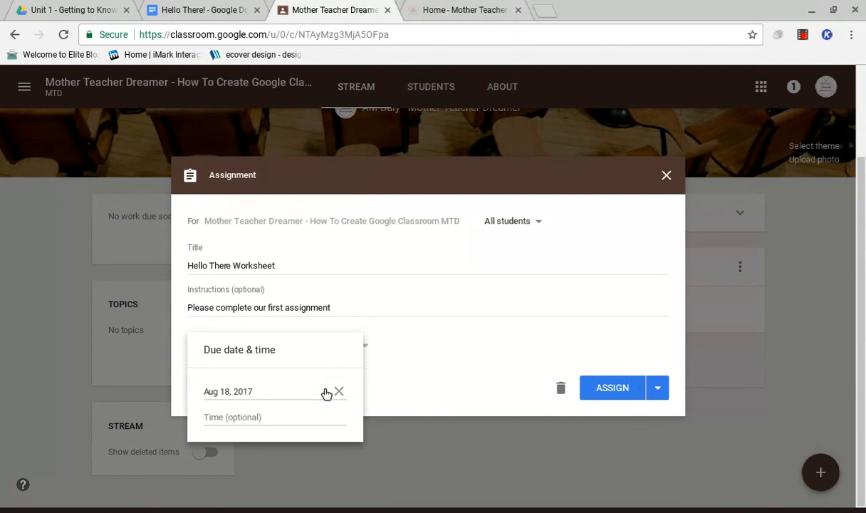
pyautogui.click(228, 426)
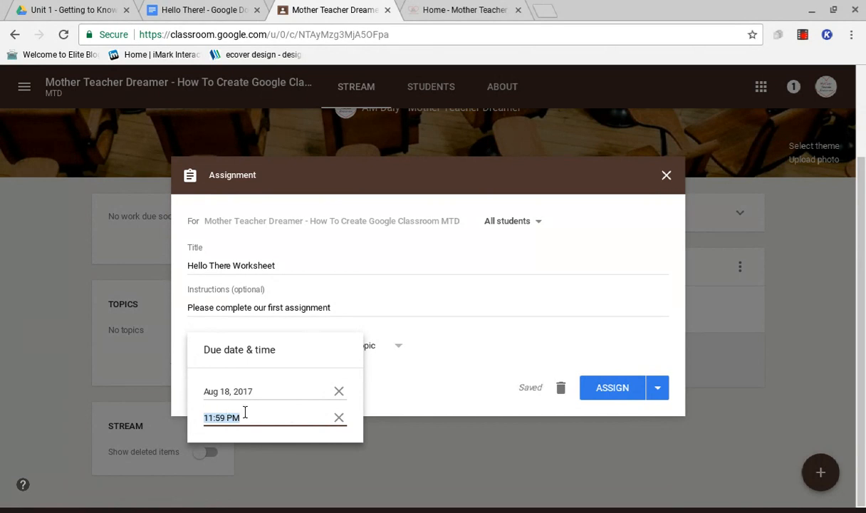
pyautogui.write('2:30pm')
pyautogui.click(497, 314)
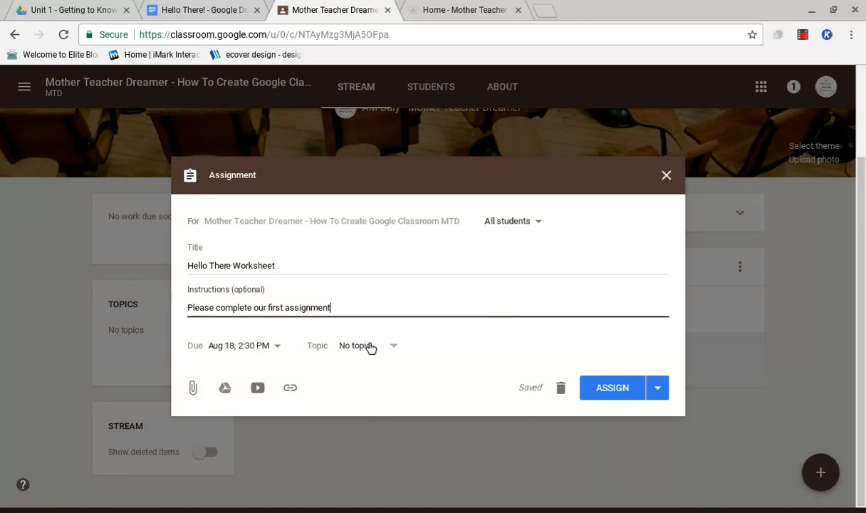
# Attach the "Hello There!" document from Google Drive to the assignment and dismiss the sharing settings tip
pyautogui.click(227, 389)
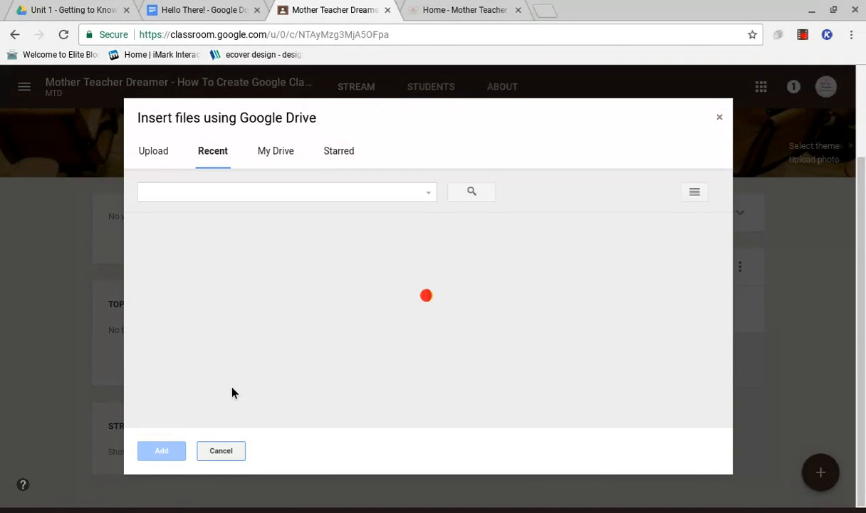
pyautogui.click(206, 376)
pyautogui.click(160, 453)
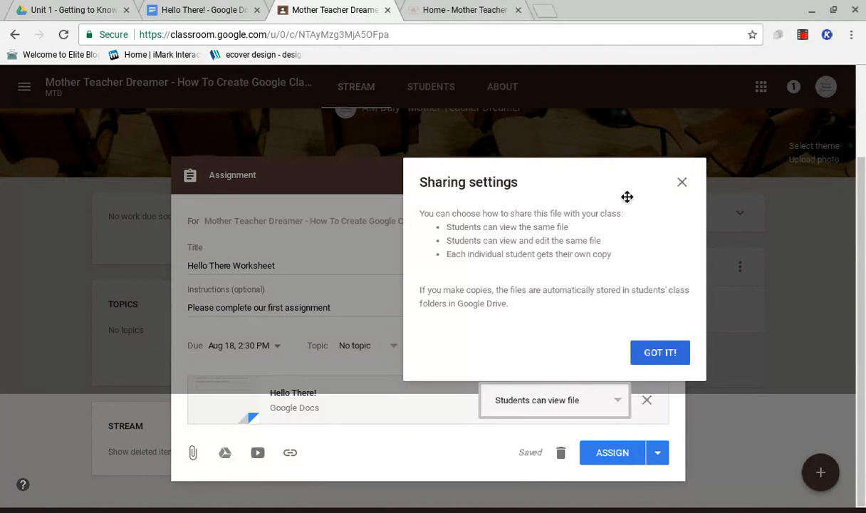
pyautogui.click(681, 184)
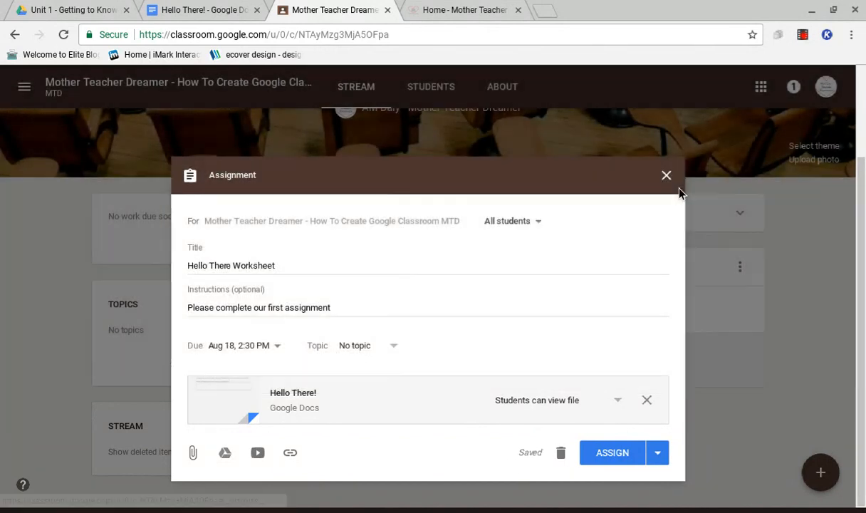
# Set the attached document to make a copy for each student and assign the worksheet to the class
pyautogui.click(609, 408)
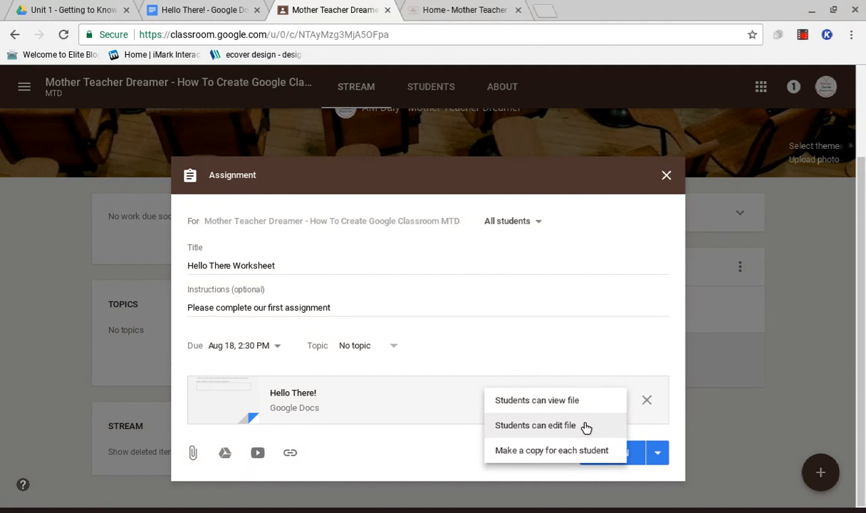
pyautogui.click(582, 449)
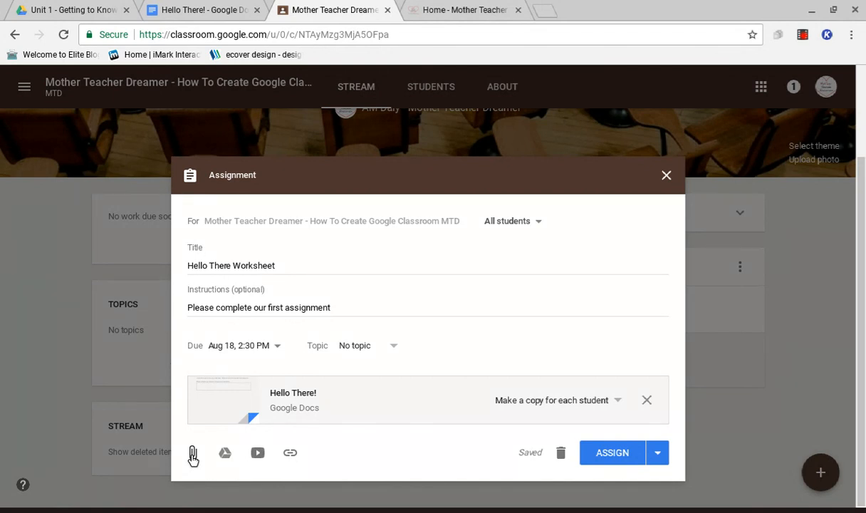
pyautogui.click(600, 455)
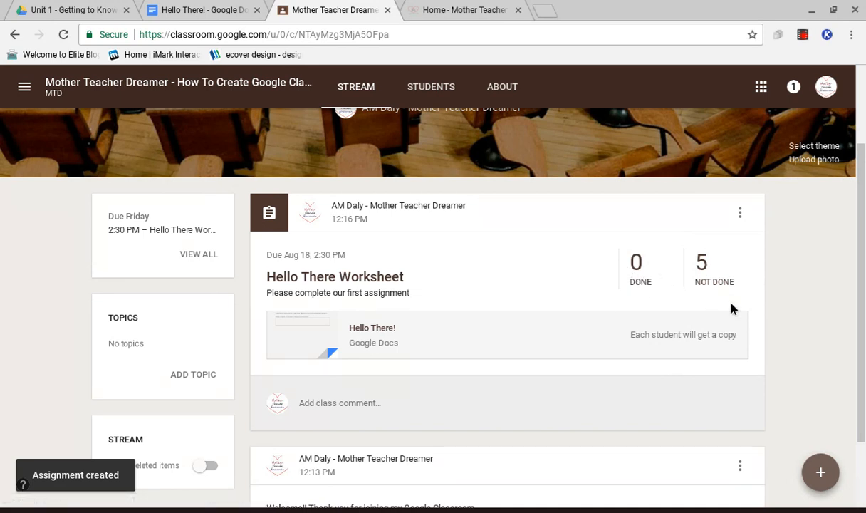
# Open the student work of the Hello There Worksheet assignment, dismiss the grading tip and look through the students' copies
pyautogui.click(357, 283)
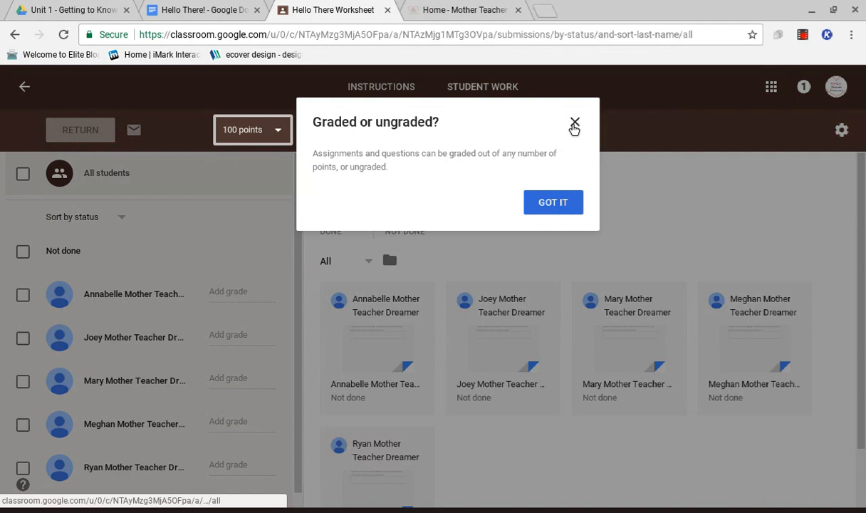
pyautogui.click(575, 122)
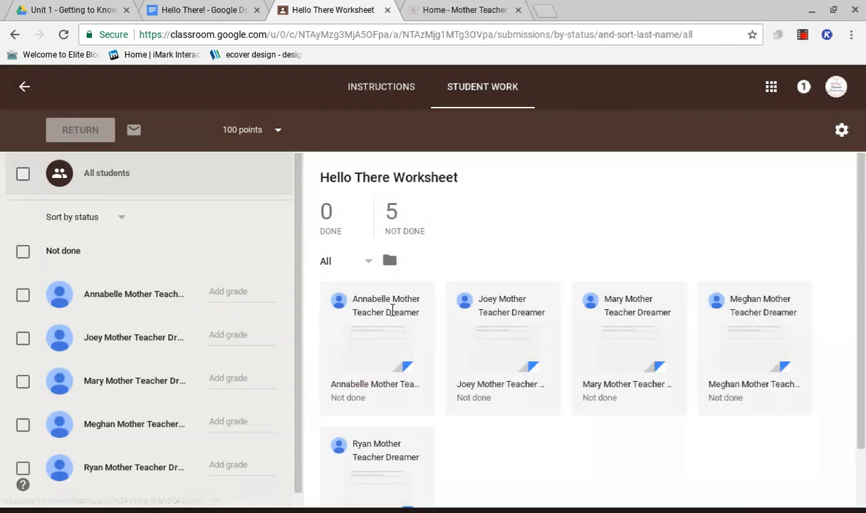
pyautogui.scroll(-1, 377, 358)
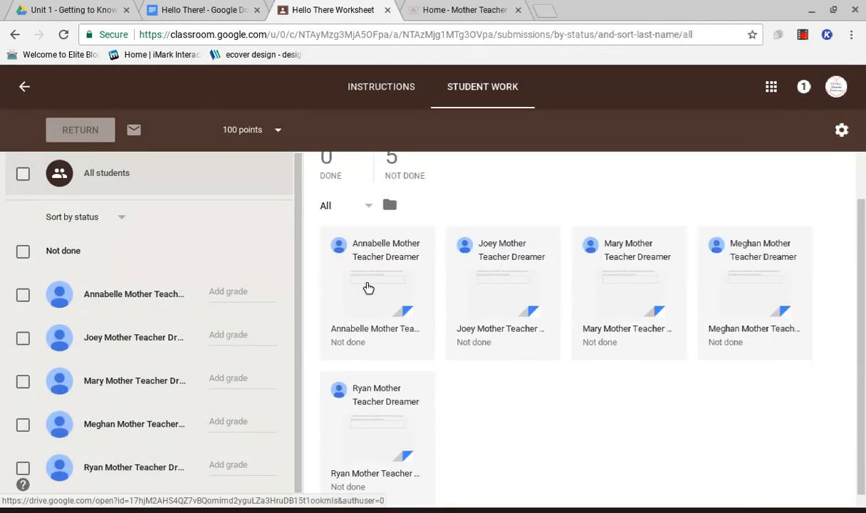
pyautogui.scroll(-1, 470, 358)
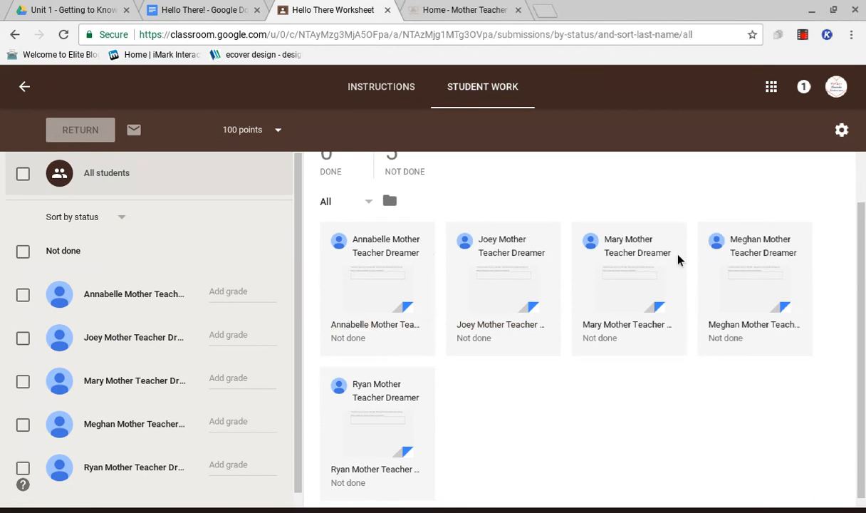
pyautogui.scroll(2, 343, 482)
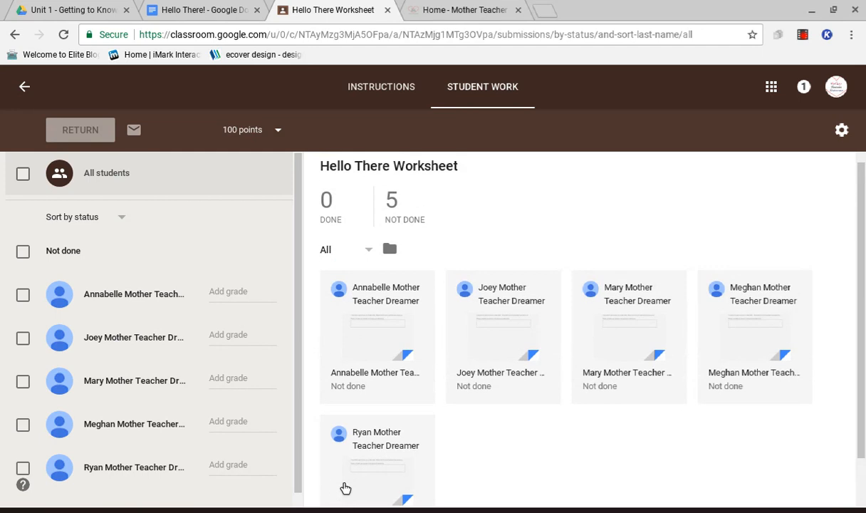
# Open the first student's copy of the worksheet to check its contents, and close it to return to the student list
pyautogui.click(362, 371)
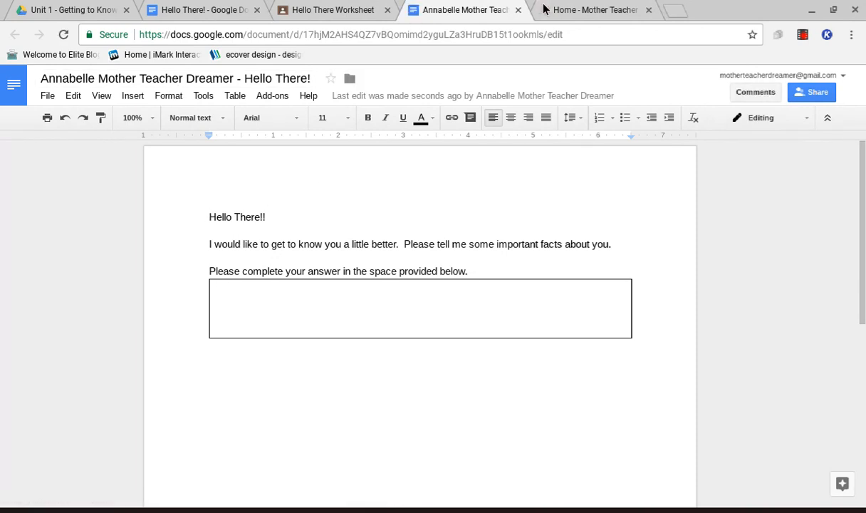
pyautogui.click(518, 10)
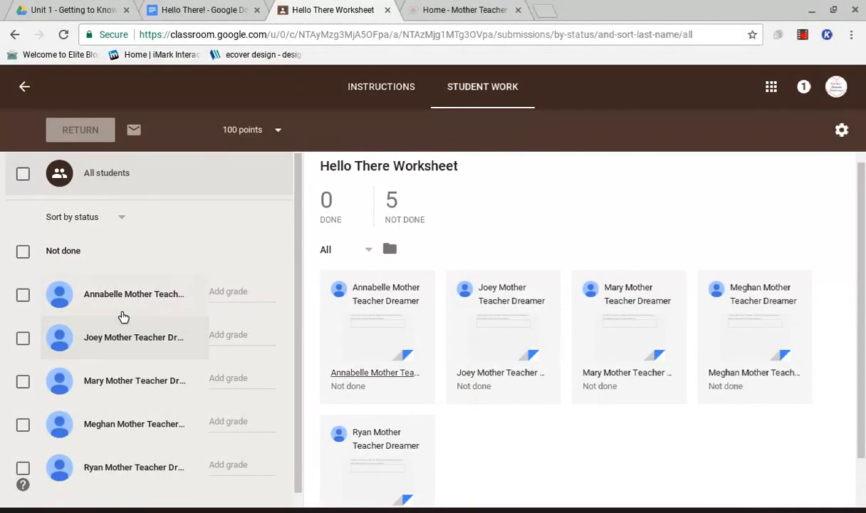
pyautogui.scroll(-1, 236, 292)
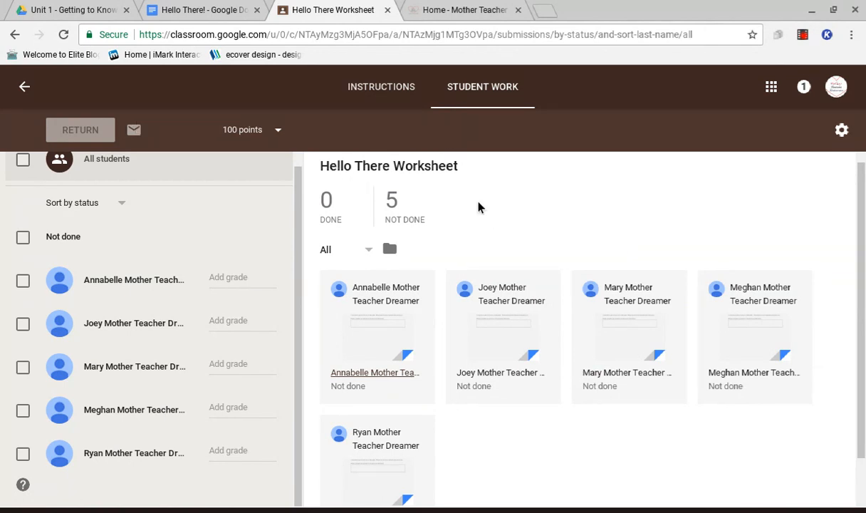
# Return to the class stream and look over the posted assignment and announcement
pyautogui.click(24, 86)
pyautogui.scroll(-2, 343, 252)
pyautogui.scroll(2, 343, 253)
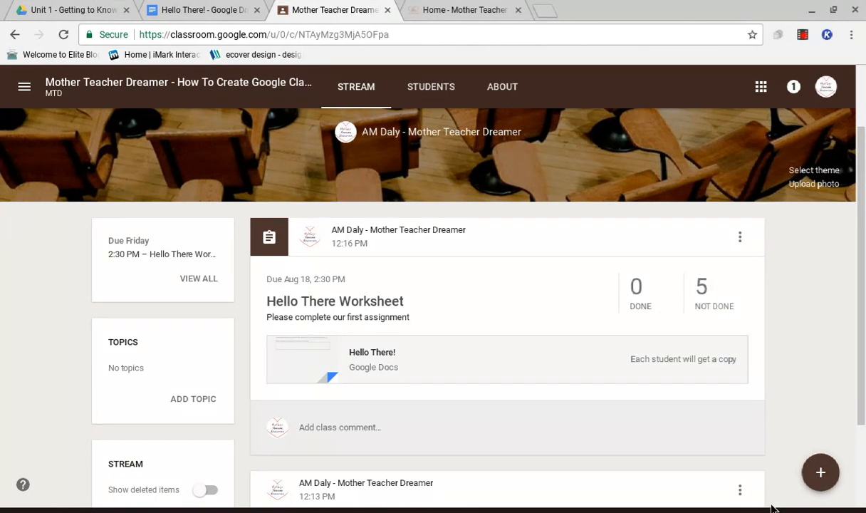
pyautogui.click(830, 510)
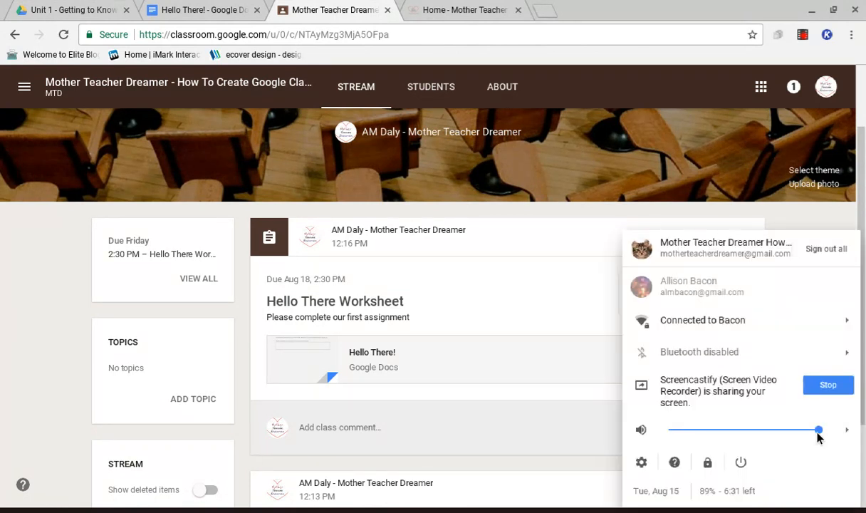